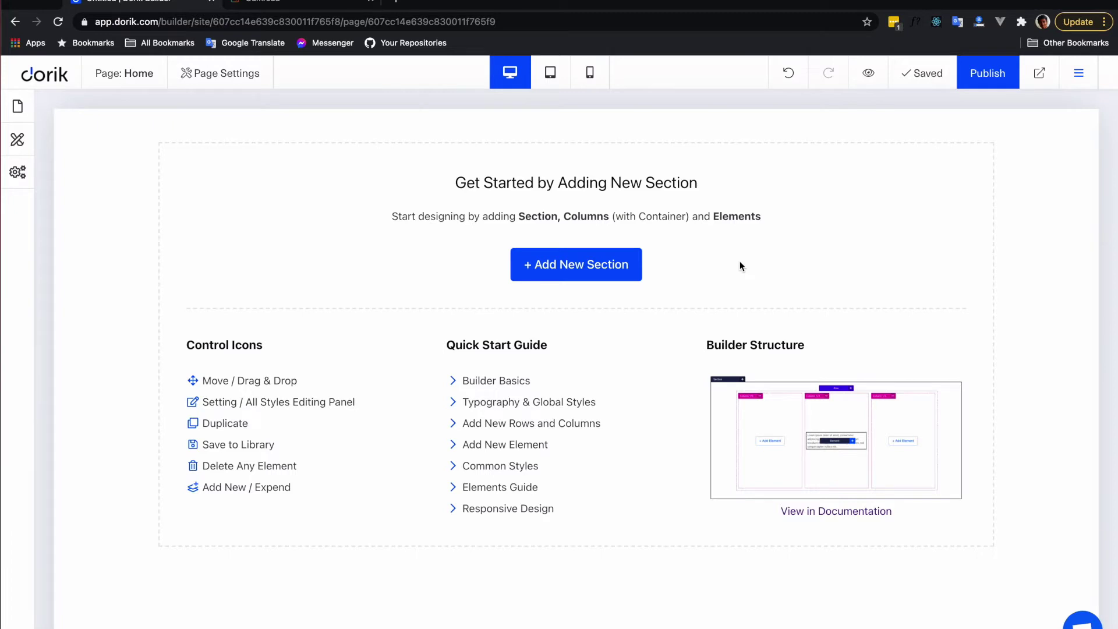
# Step: Insert the 'Start your 7 days free trial' block from the Section Library onto the empty page
pyautogui.click(612, 268)
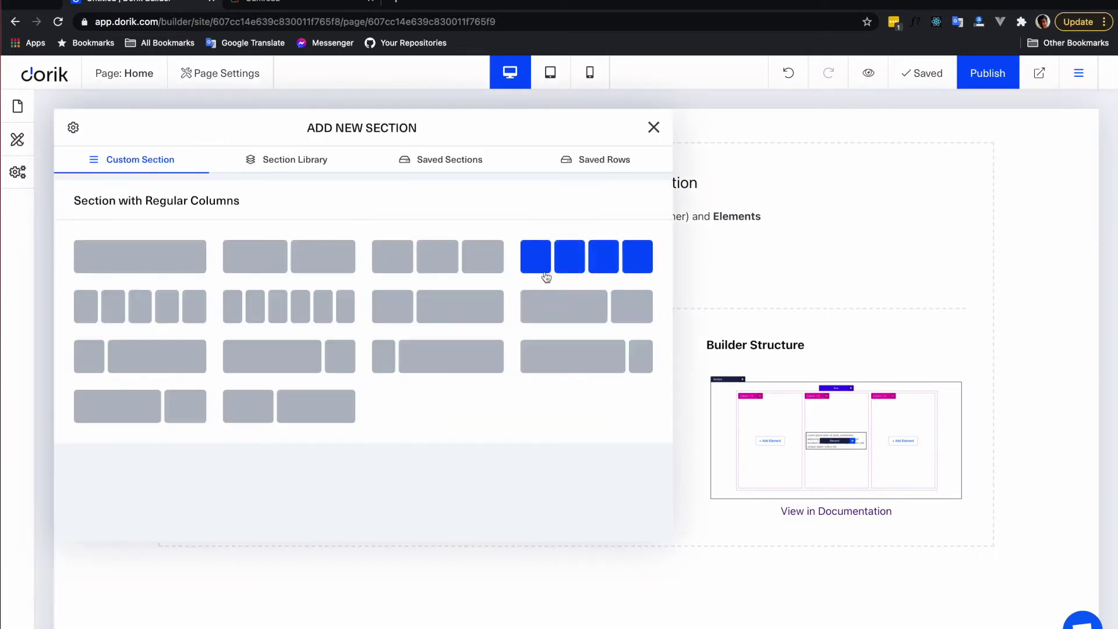
pyautogui.click(294, 162)
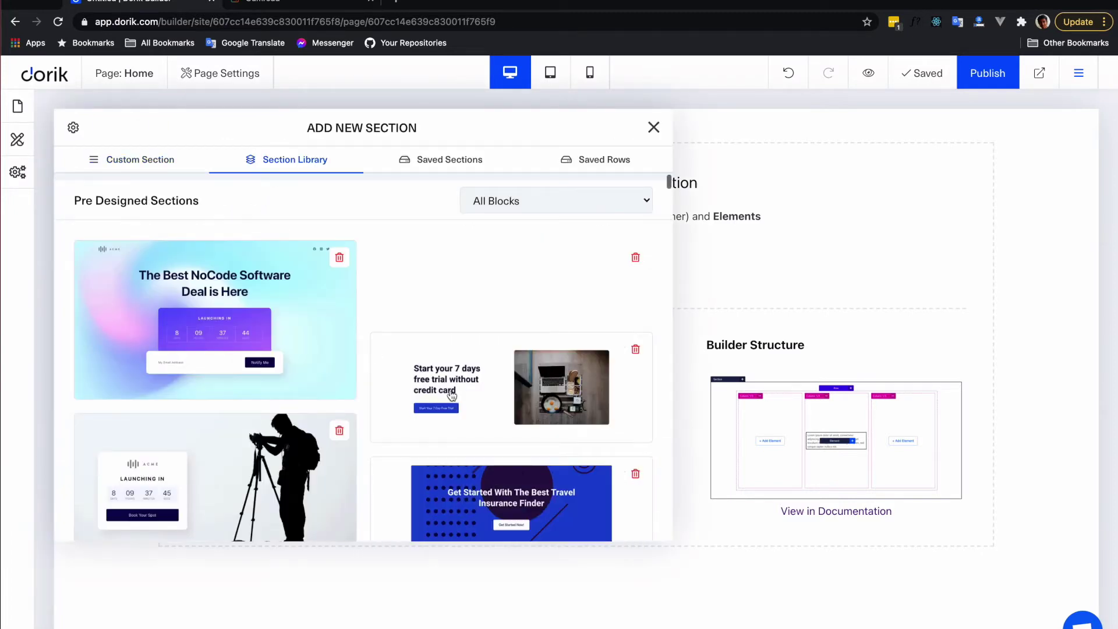
pyautogui.click(459, 382)
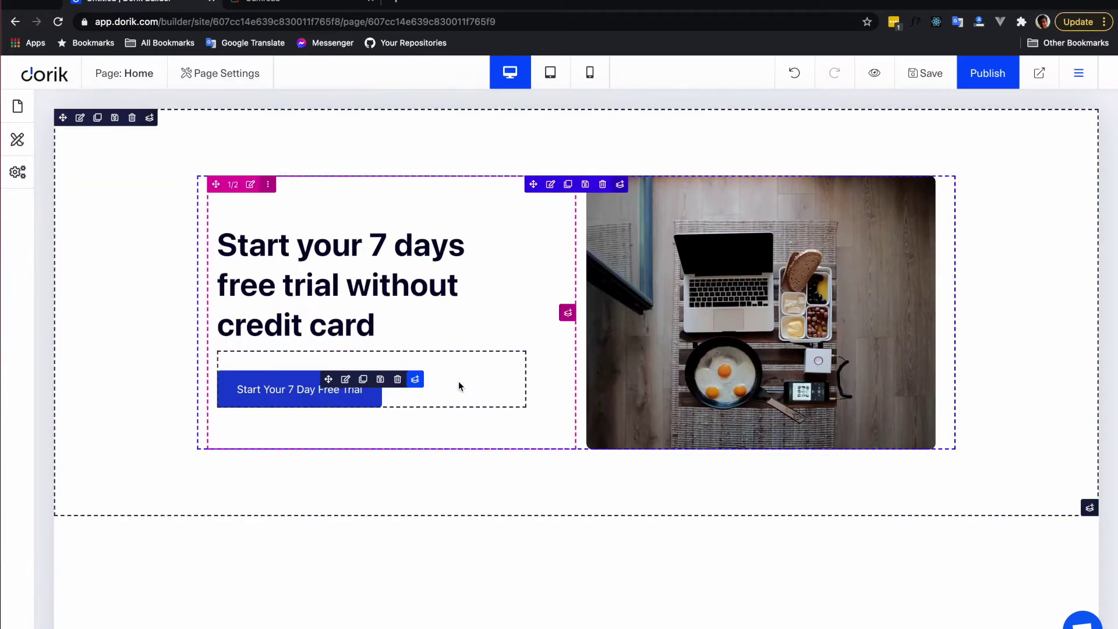
# Step: Delete the free-trial button and add a Payment Button element below the heading
pyautogui.click(397, 380)
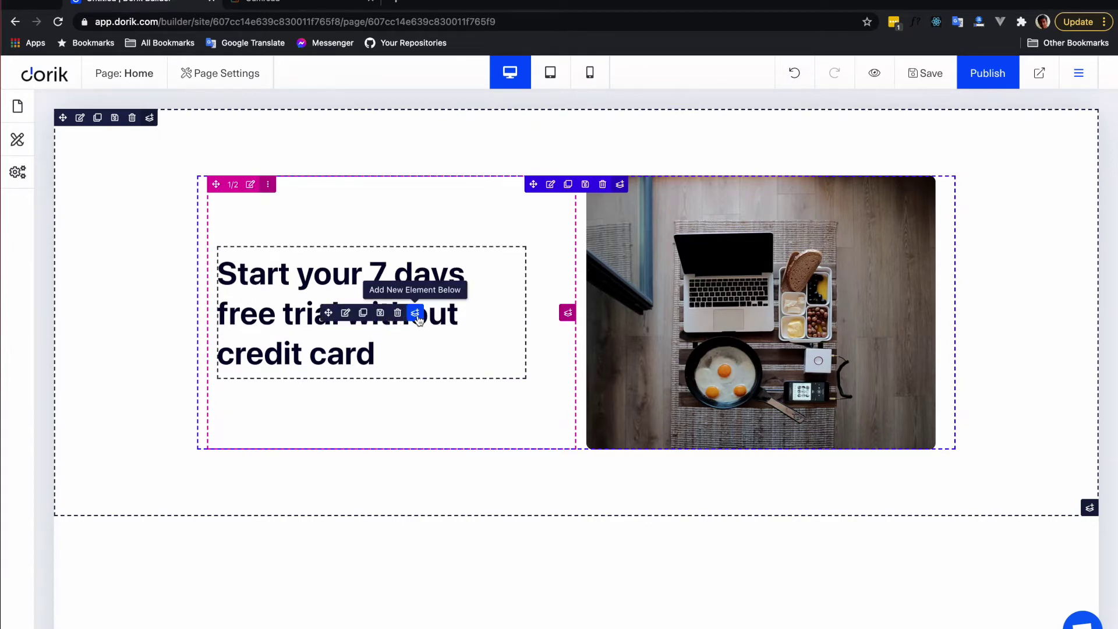
pyautogui.click(417, 315)
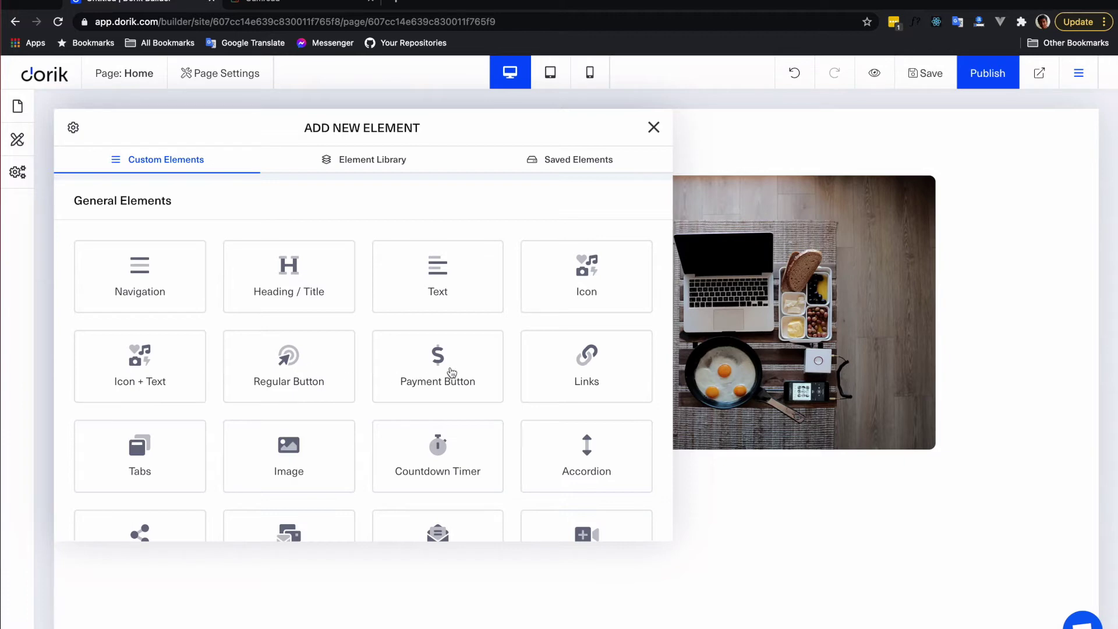
pyautogui.click(444, 370)
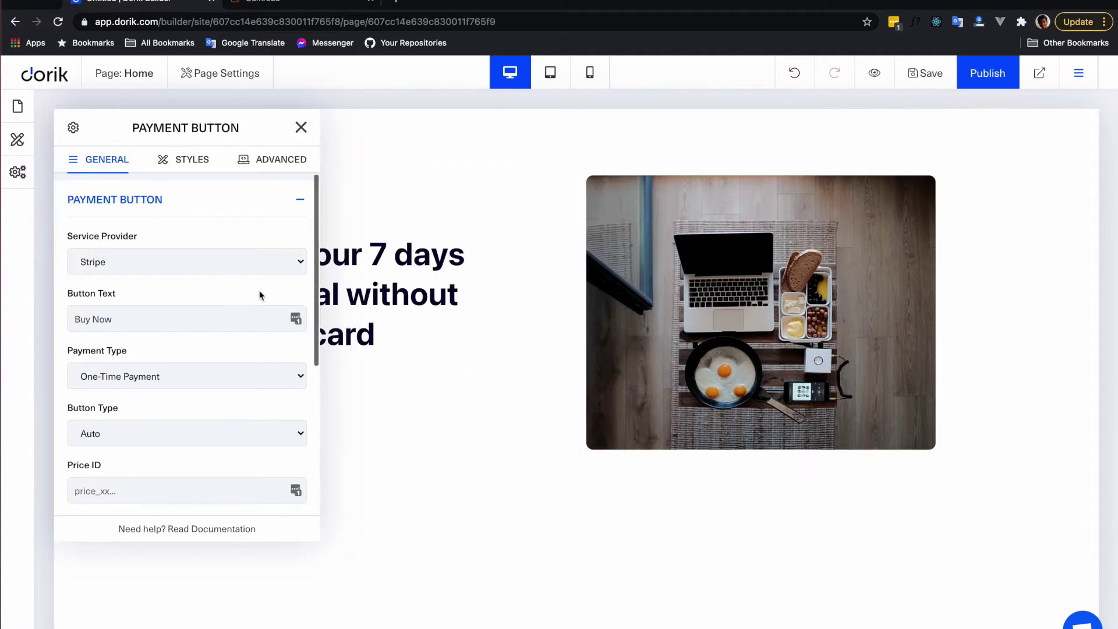
# Step: Set the payment button's provider to Gumroad and its text to 'Purchase'
pyautogui.click(245, 262)
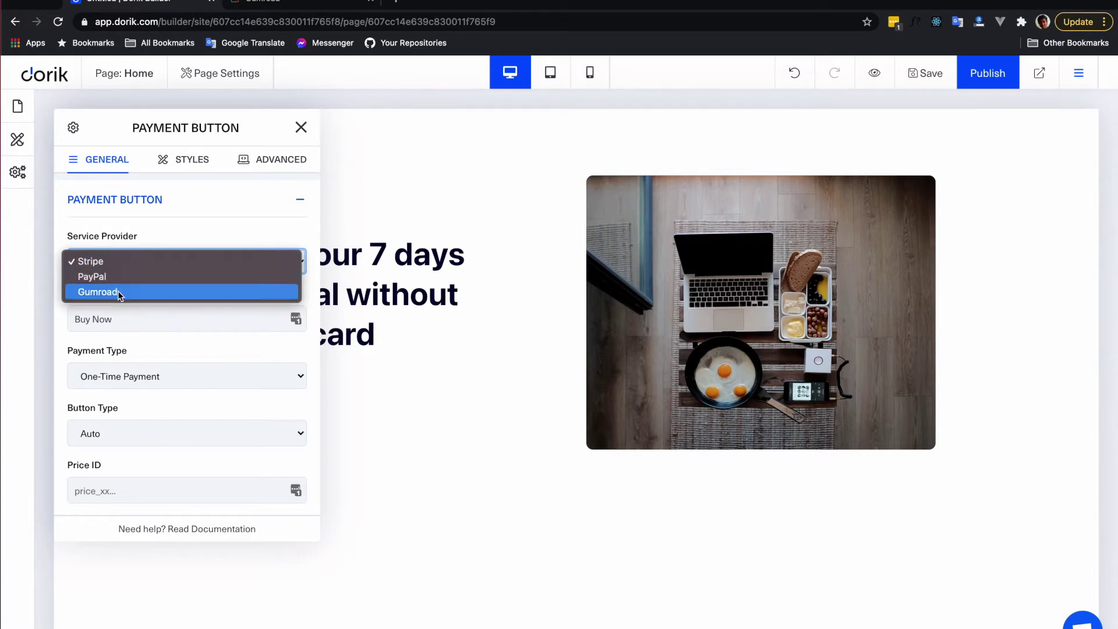
pyautogui.click(132, 292)
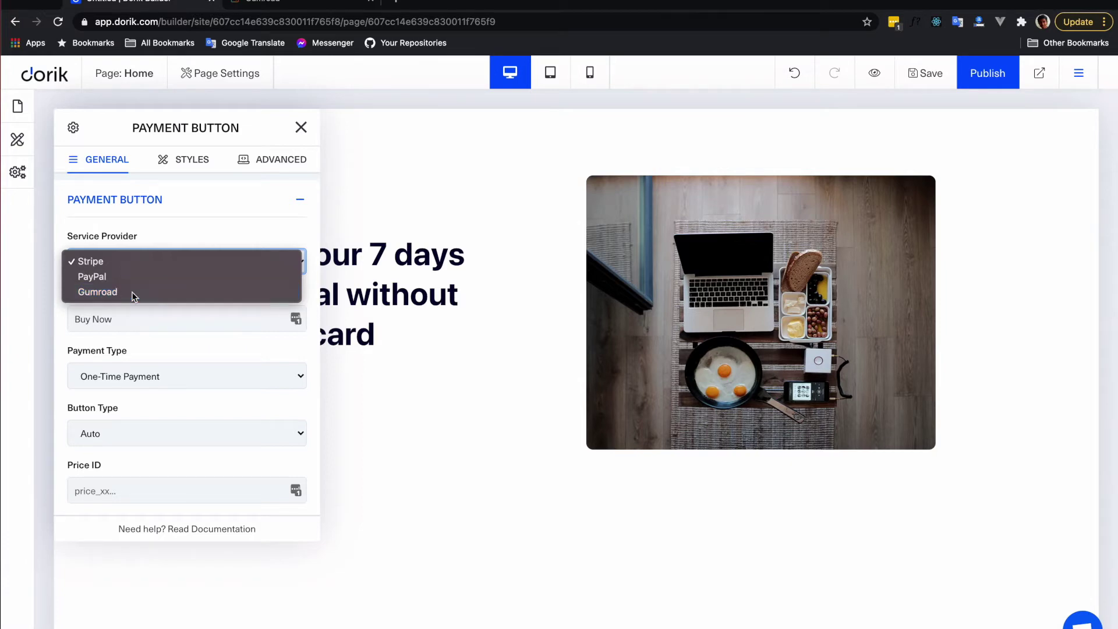
pyautogui.click(160, 318)
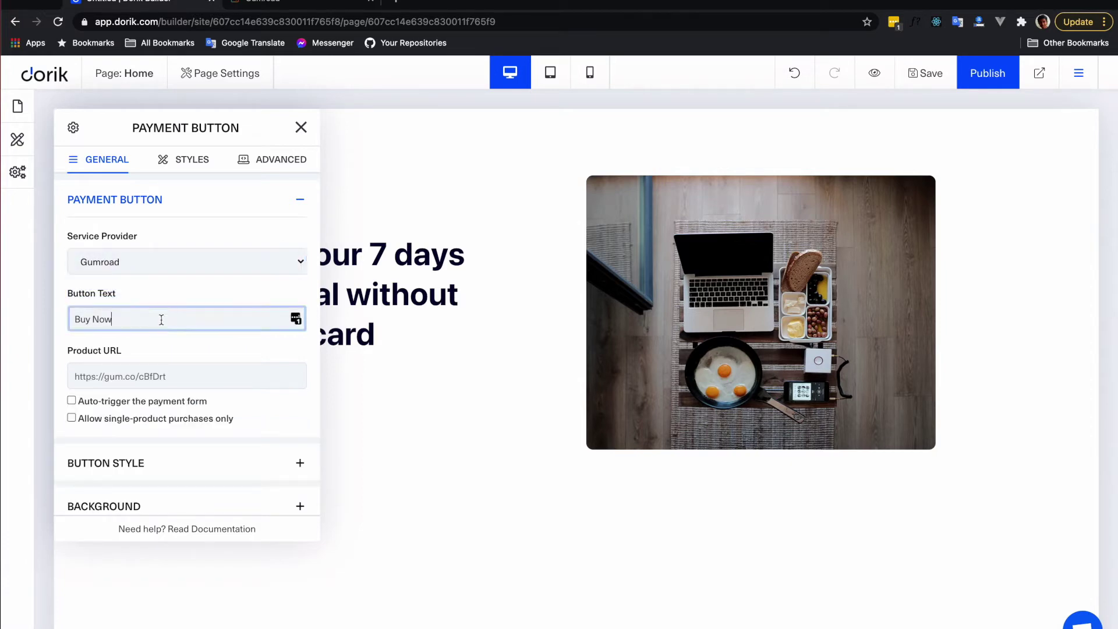
pyautogui.moveTo(236, 129); pyautogui.dragTo(762, 131)
pyautogui.click(649, 321)
pyautogui.hotkey('ctrl', 'a')
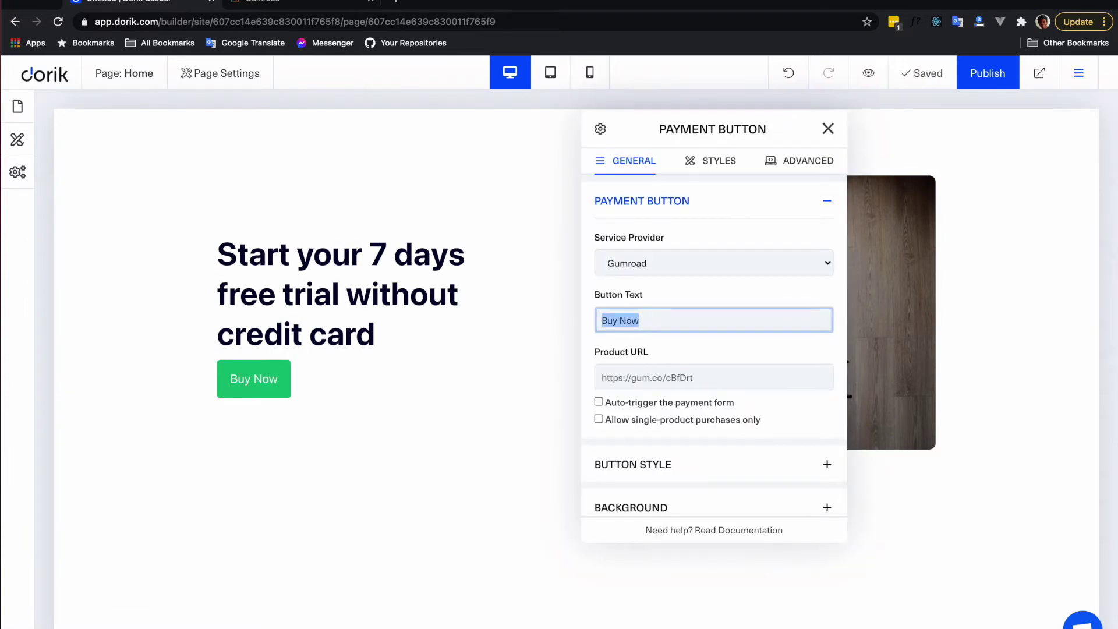
pyautogui.write('Purchanse')
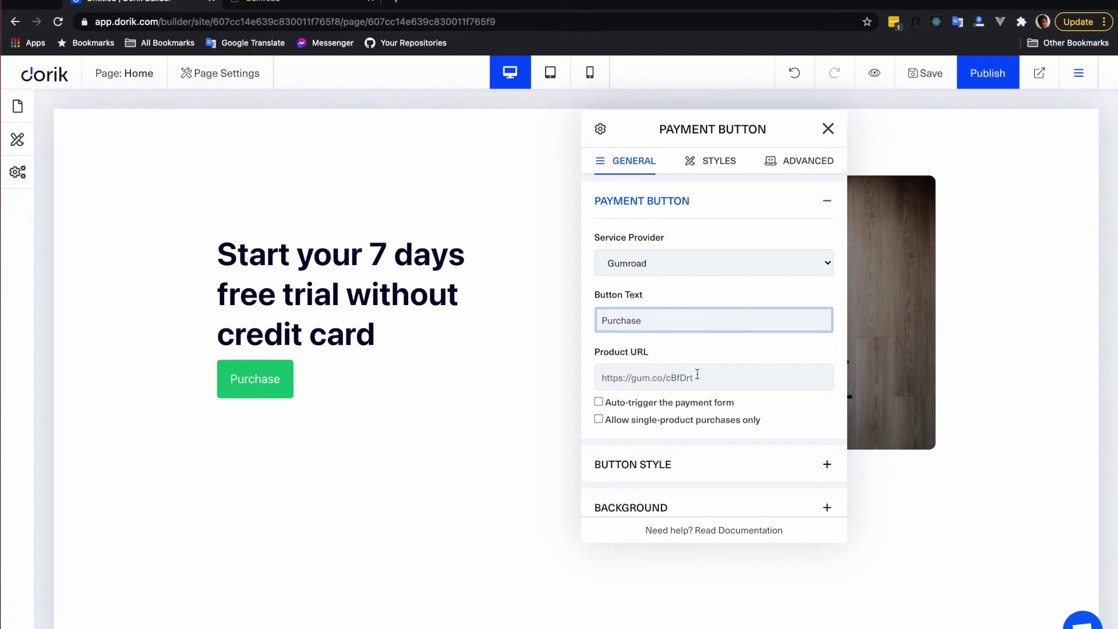
pyautogui.click(697, 374)
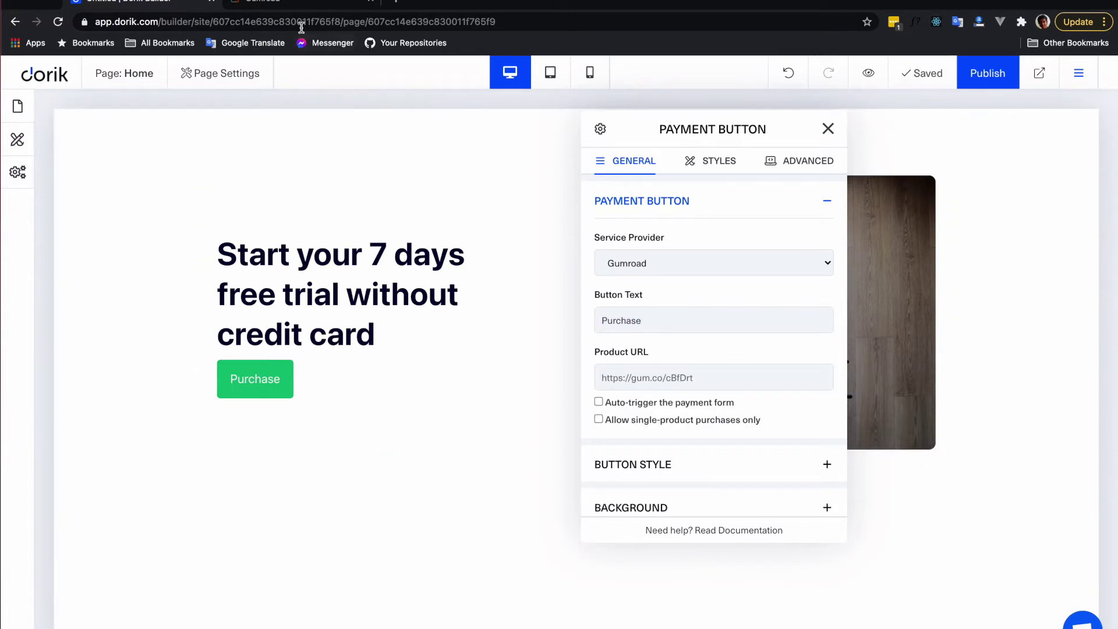
# Step: Switch to Gumroad and start a new product from the Products list
pyautogui.click(314, 4)
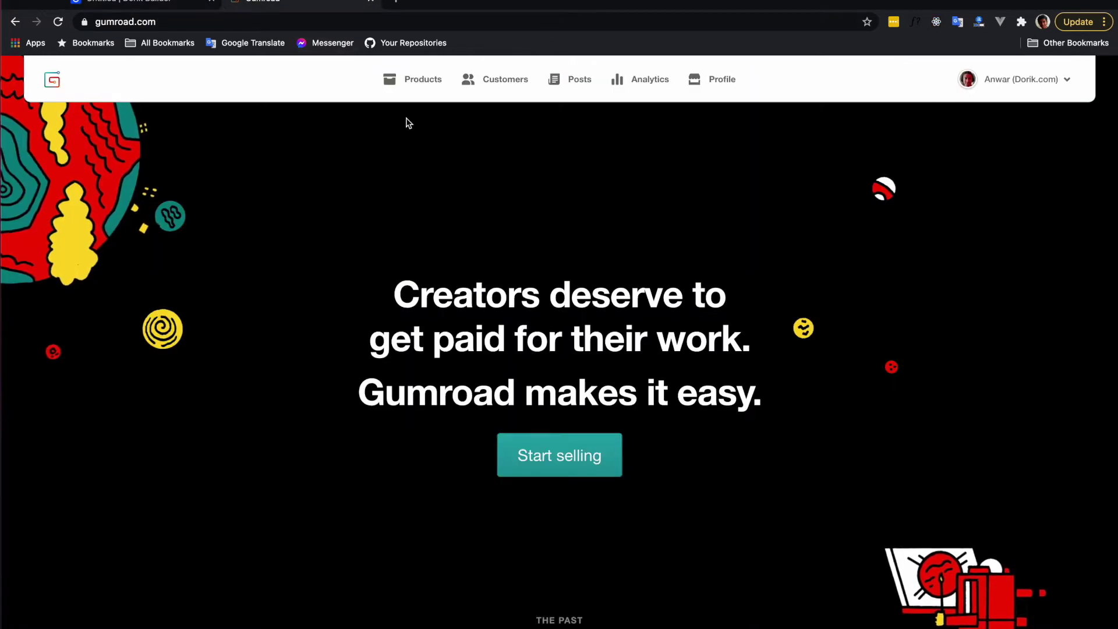
pyautogui.click(424, 79)
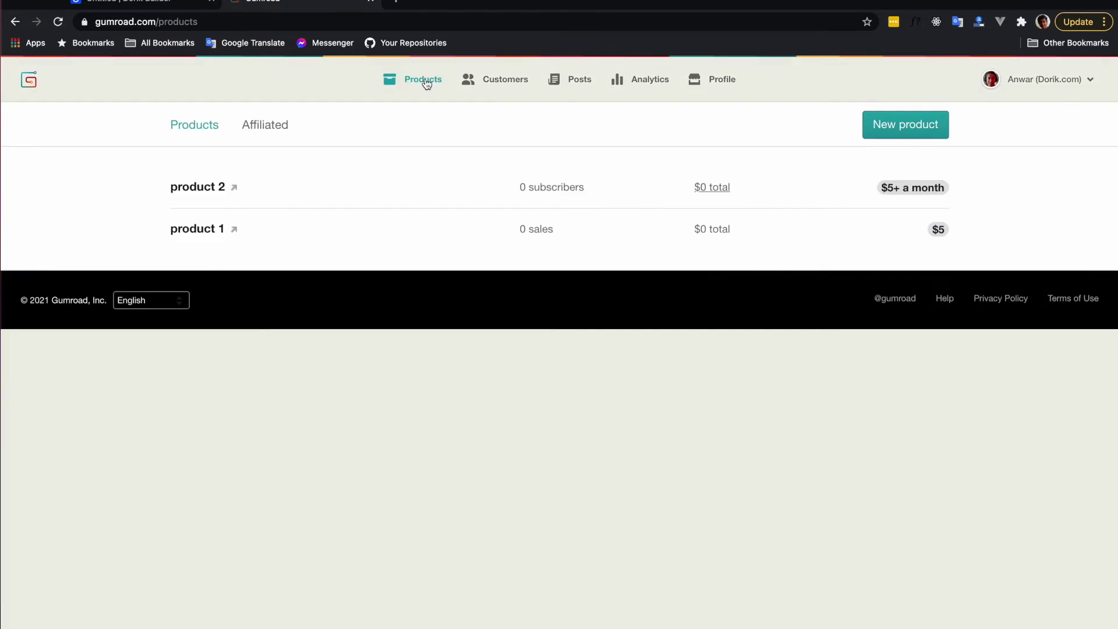
pyautogui.click(913, 126)
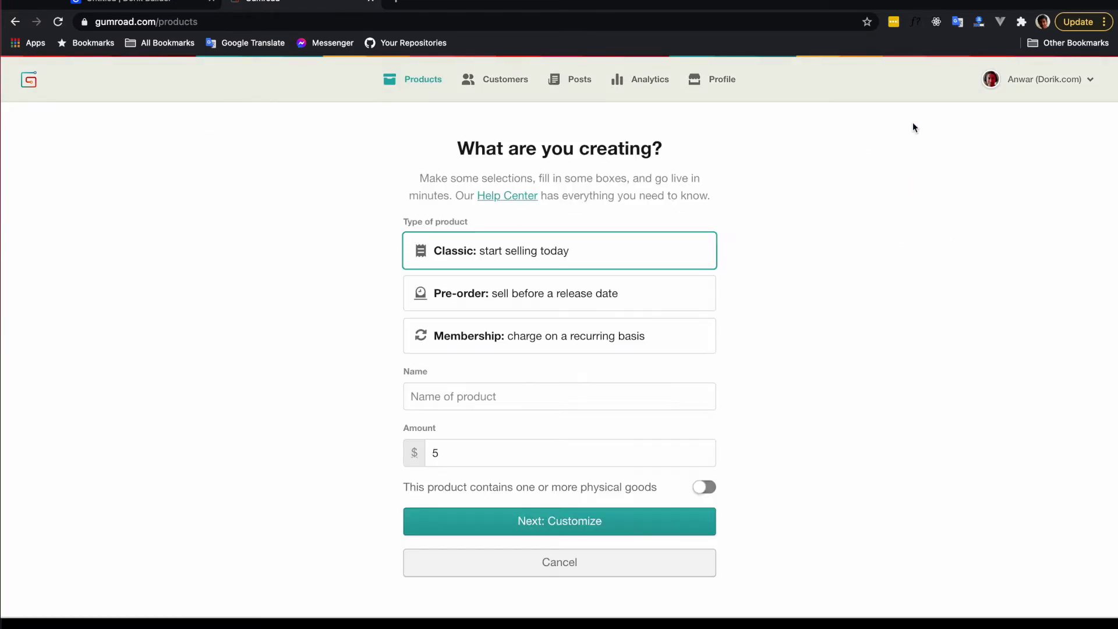
pyautogui.scroll(-1, 246, 290)
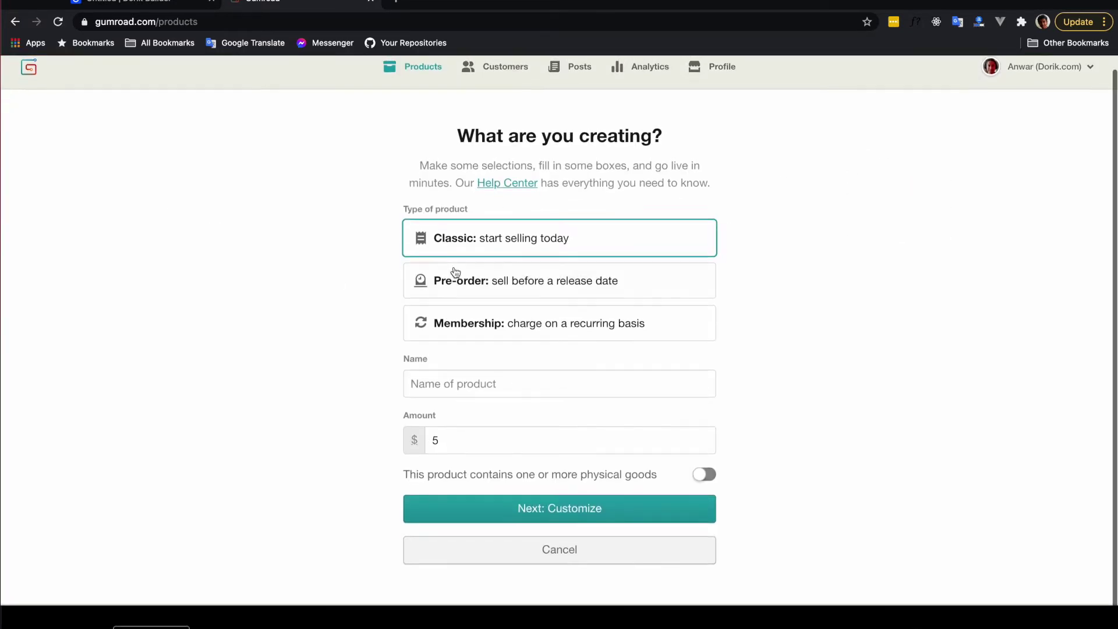
# Step: Name the product 'Test Dorik', price it at $29 and continue to Customize
pyautogui.click(521, 384)
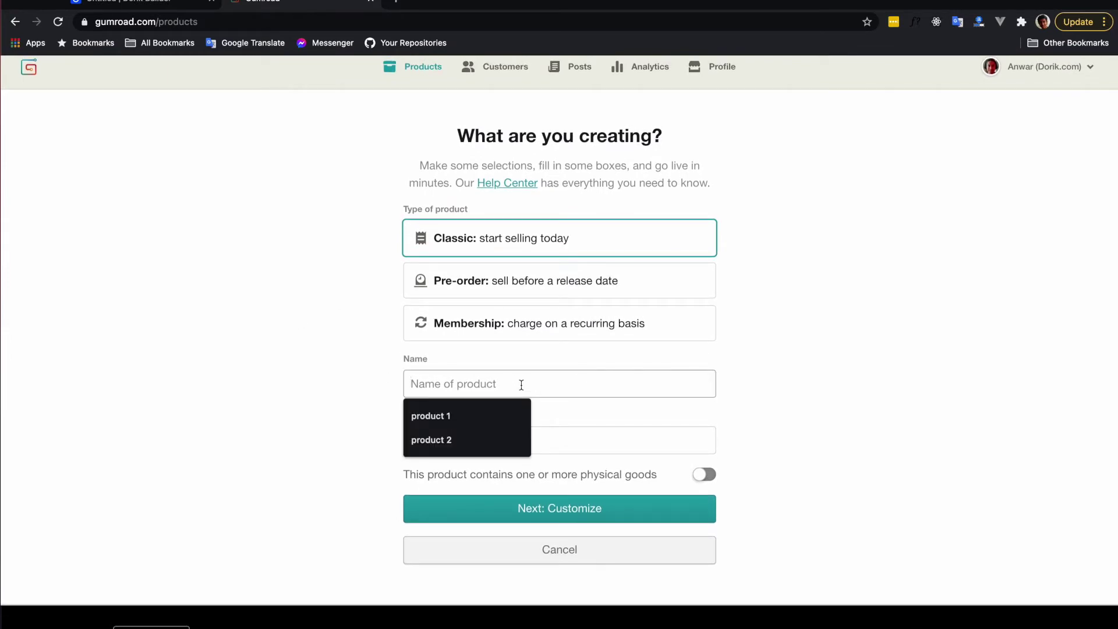
pyautogui.write('T')
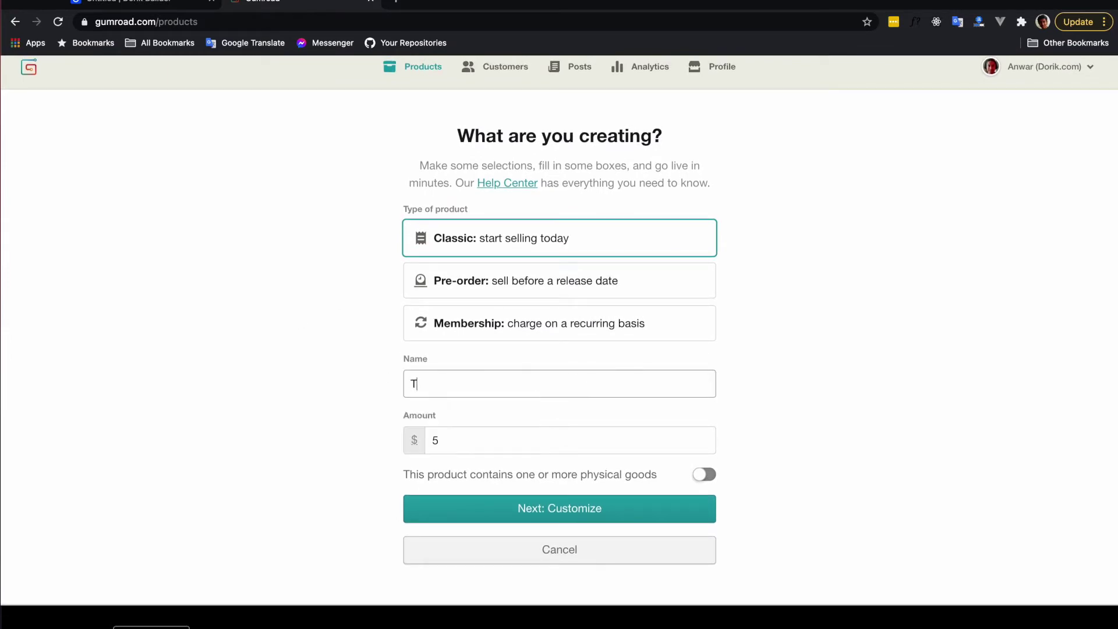
pyautogui.write('est Dorik')
pyautogui.click(513, 443)
pyautogui.doubleClick(513, 443)
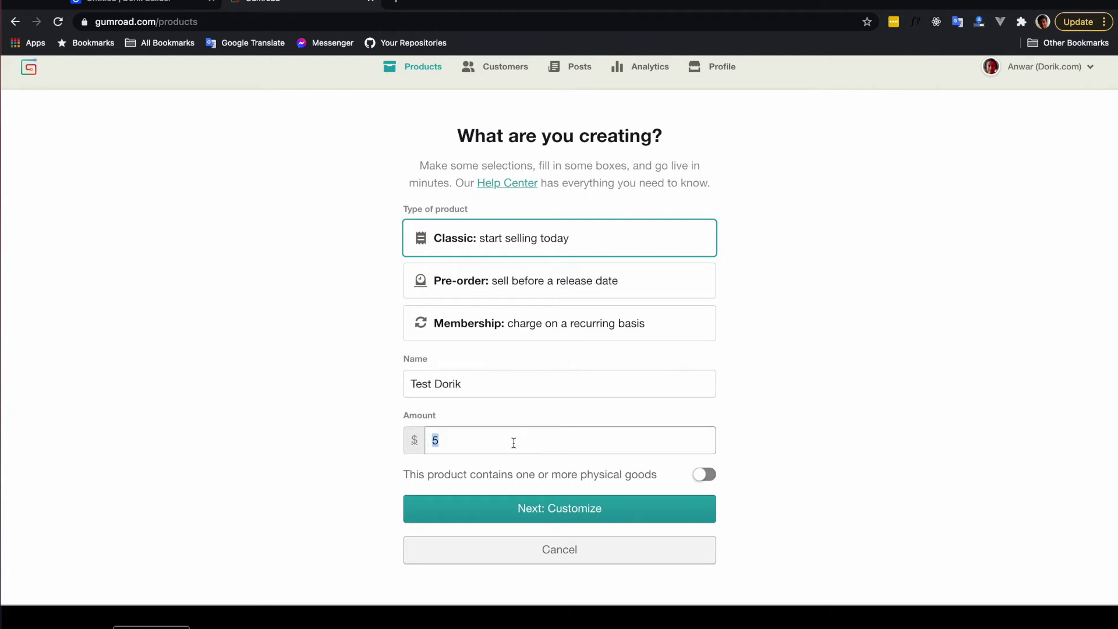
pyautogui.write('29')
pyautogui.click(367, 473)
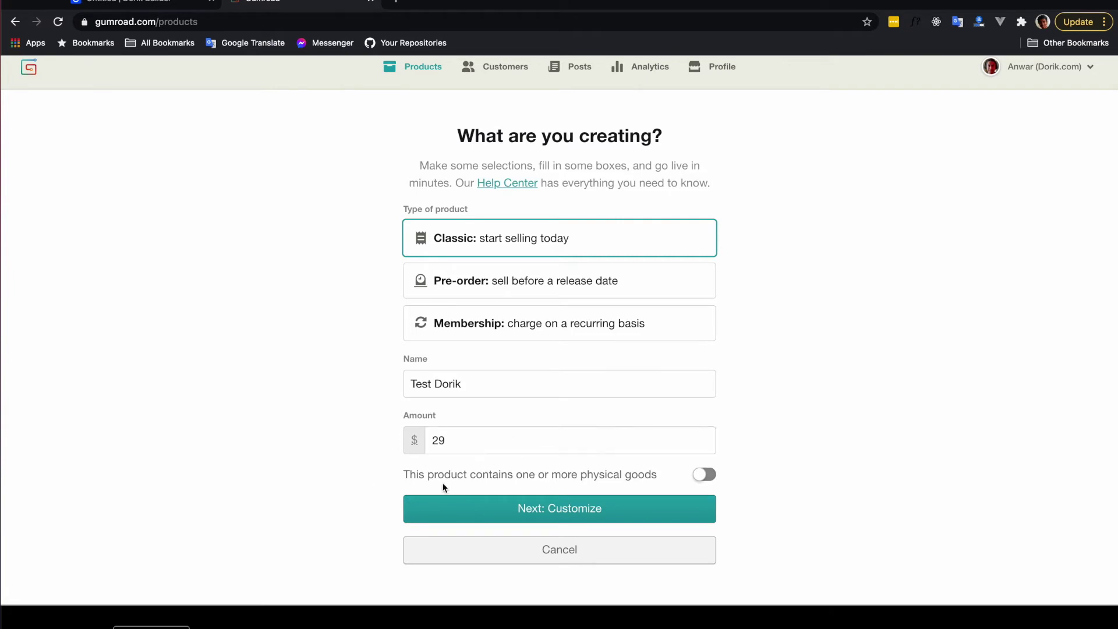
pyautogui.click(603, 514)
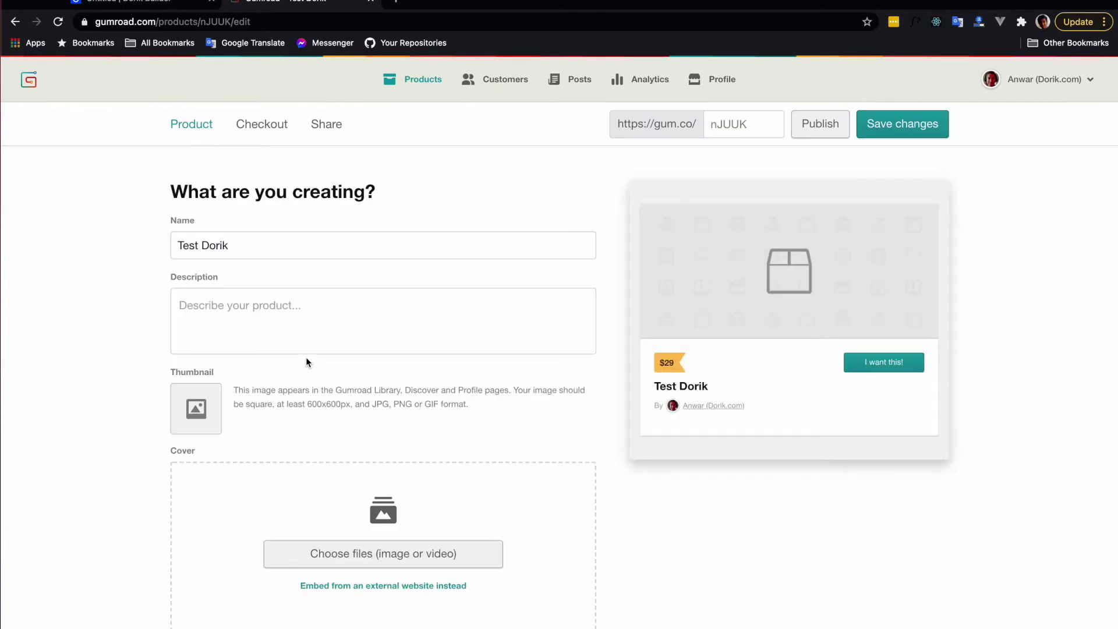
pyautogui.scroll(-4, 145, 323)
pyautogui.scroll(-2, 145, 324)
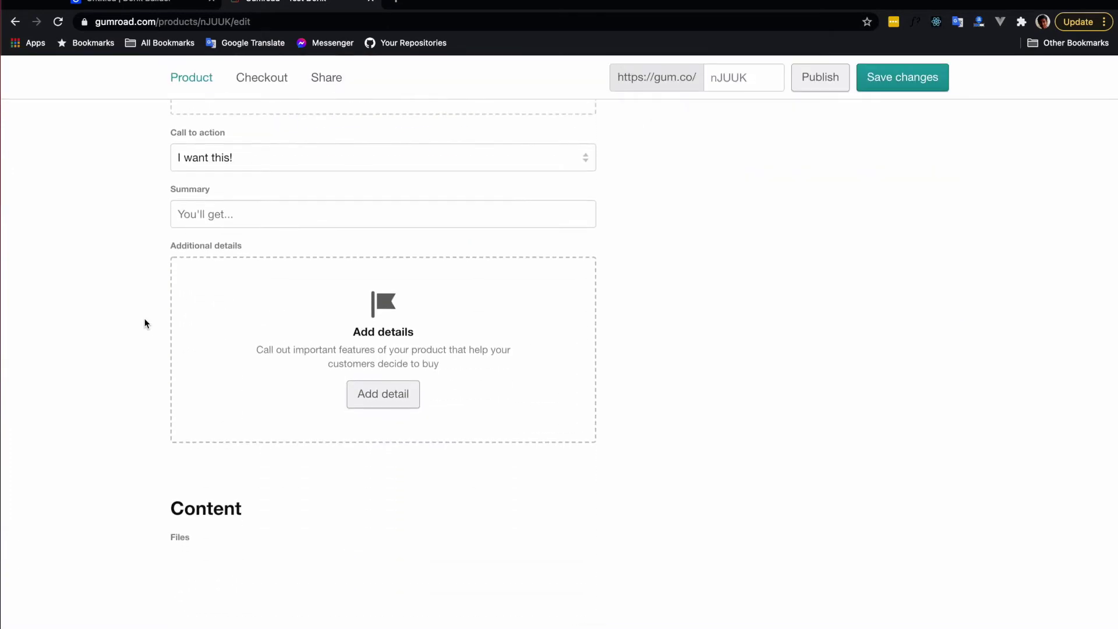
pyautogui.scroll(-1, 145, 323)
pyautogui.scroll(7, 146, 323)
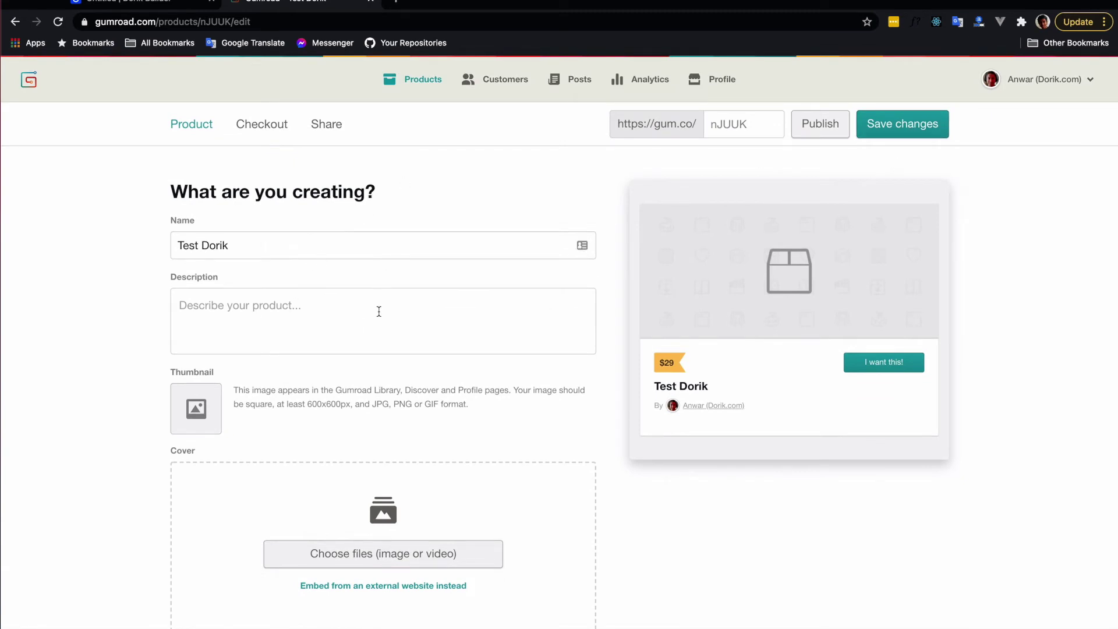
pyautogui.click(360, 311)
pyautogui.scroll(-5, 119, 439)
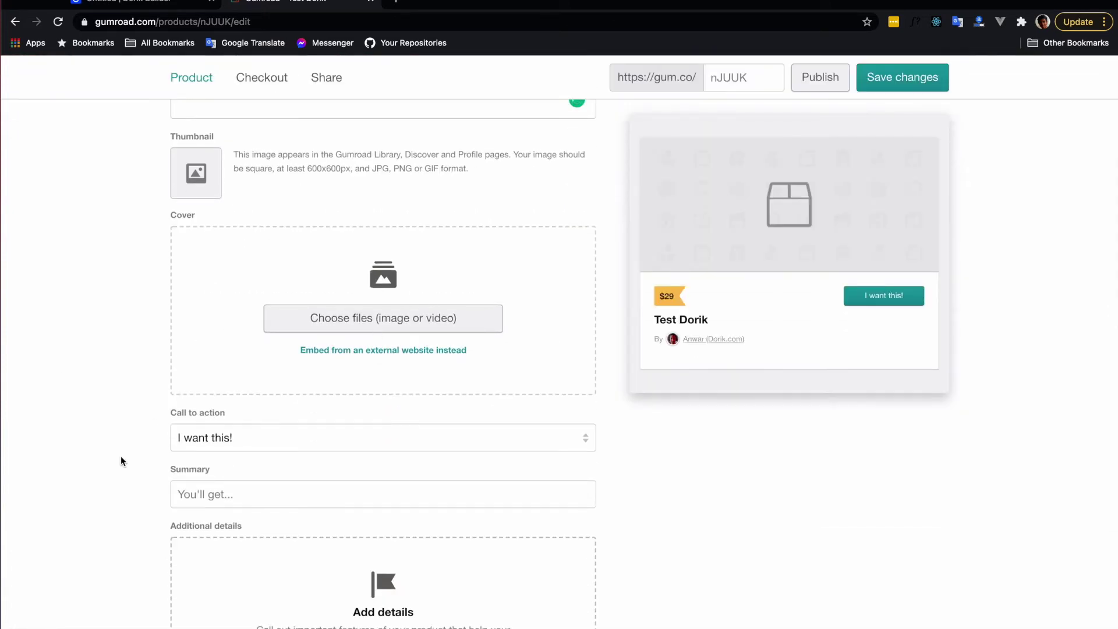
pyautogui.scroll(-3, 121, 457)
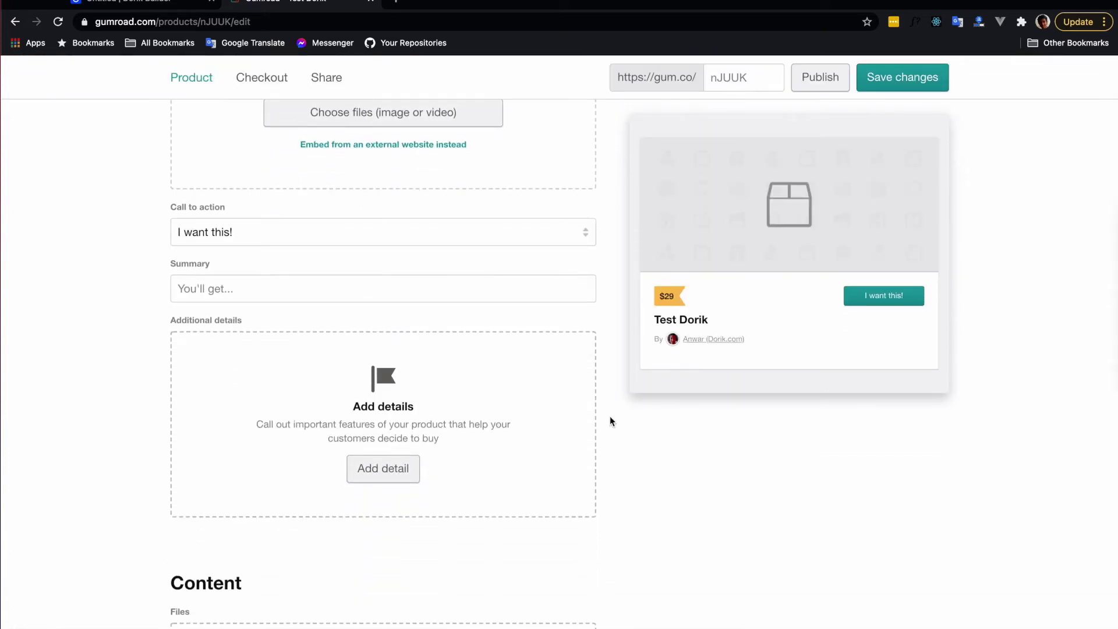
pyautogui.scroll(10, 610, 421)
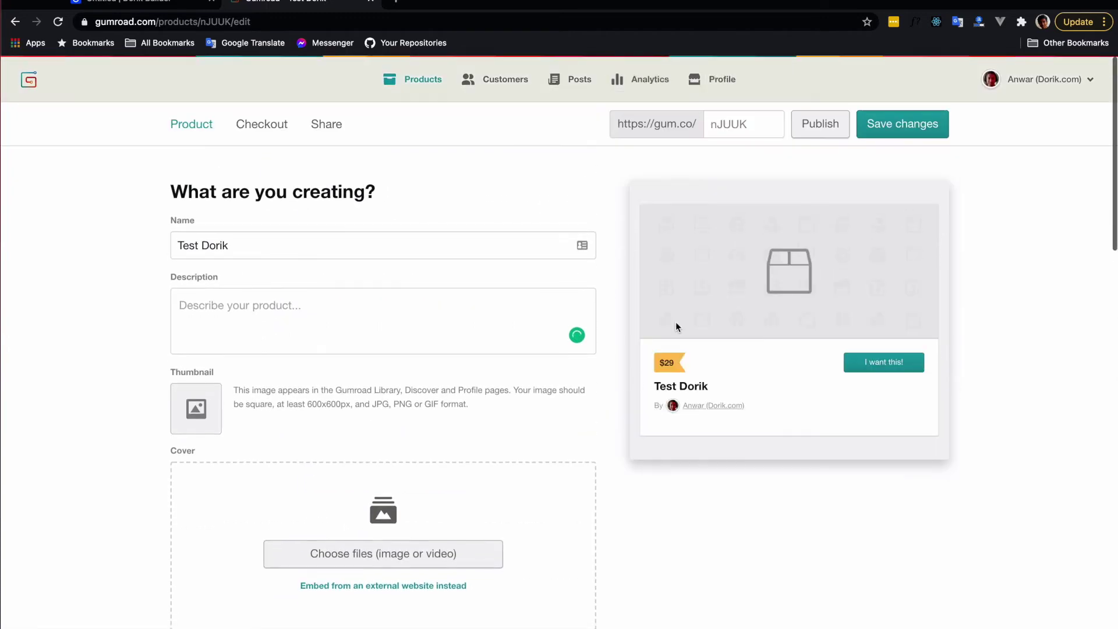
# Step: Save the product, upload the billing file as its content and publish it
pyautogui.click(890, 127)
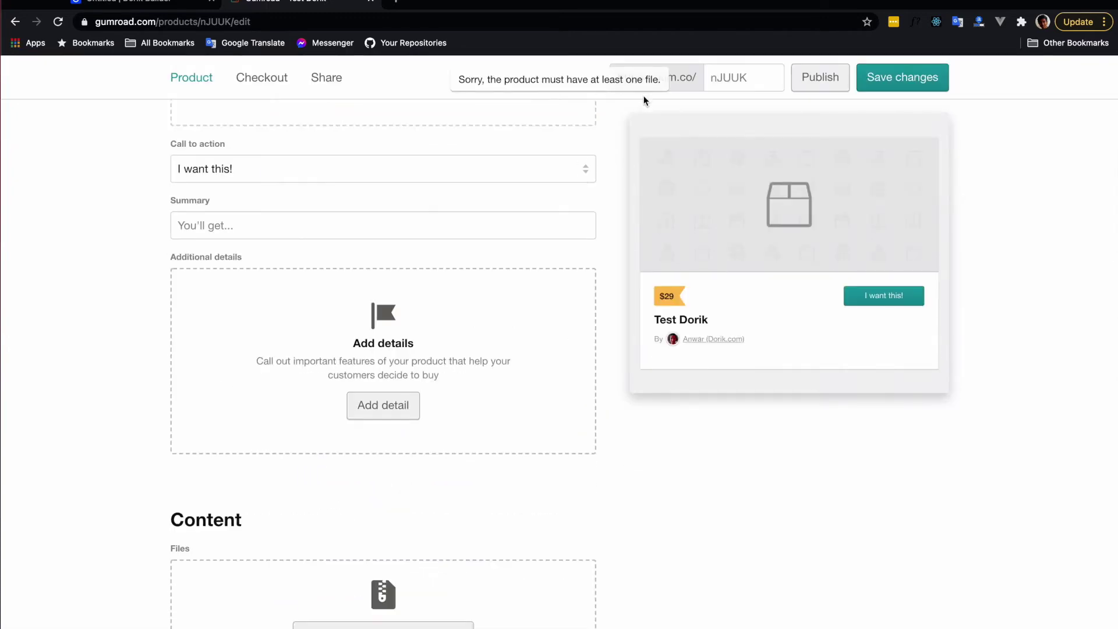
pyautogui.scroll(-1, 611, 157)
pyautogui.scroll(-3, 426, 297)
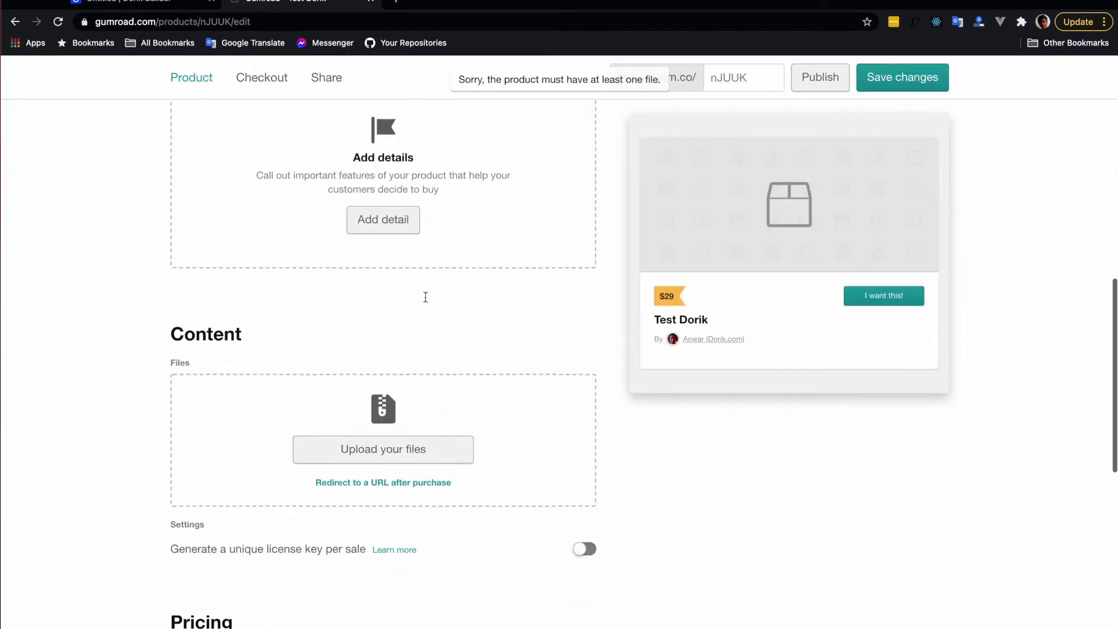
pyautogui.click(407, 319)
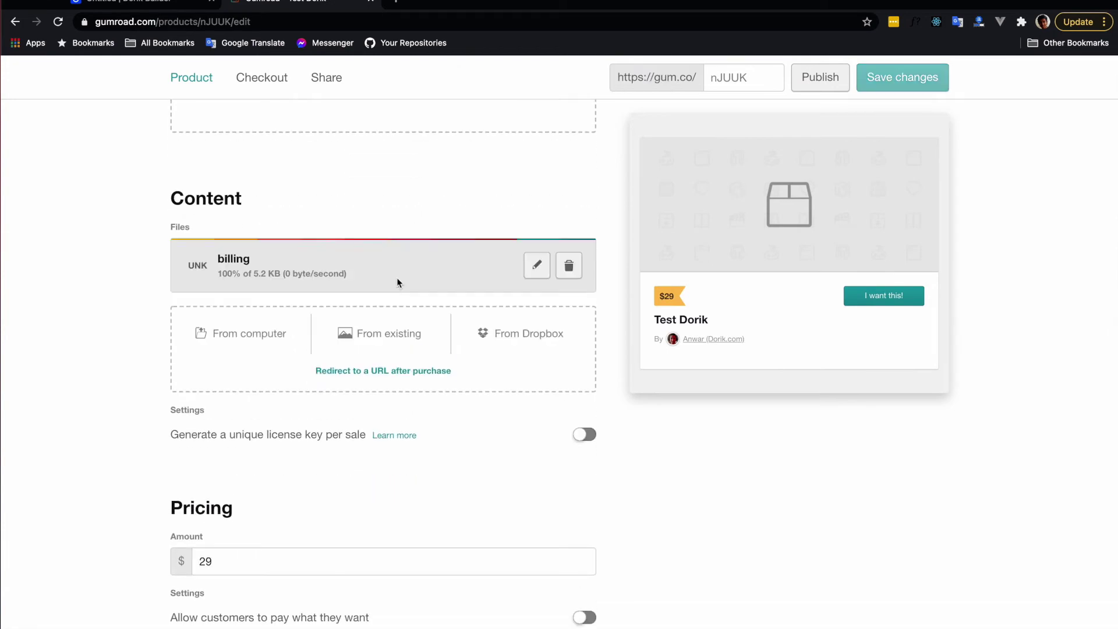
pyautogui.click(825, 79)
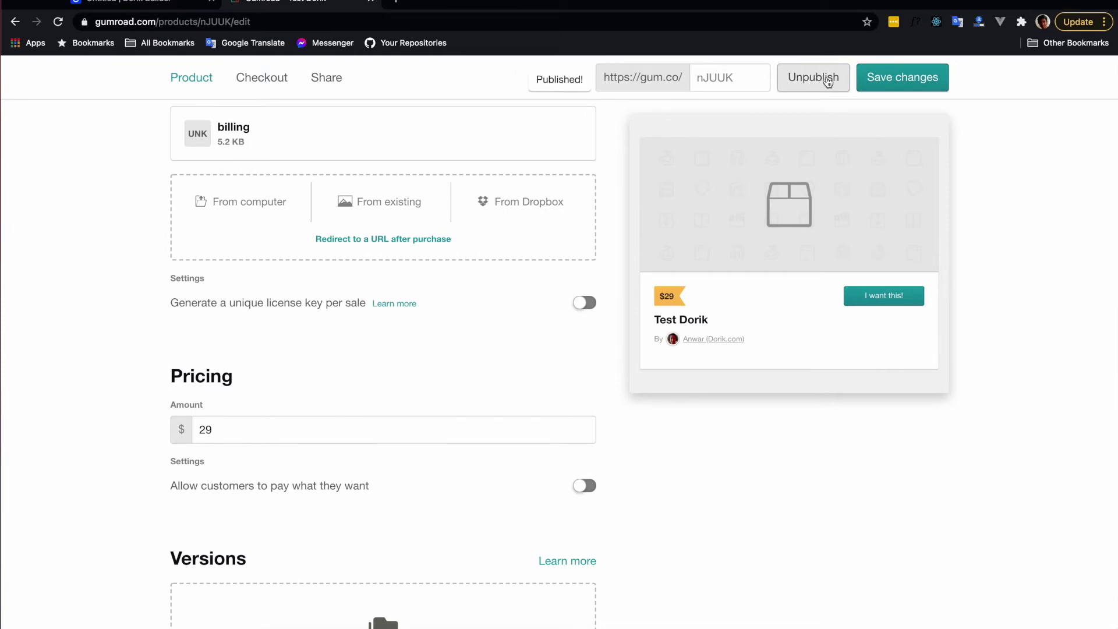
# Step: Copy the product URL from the Share tab and return to Dorik
pyautogui.click(330, 82)
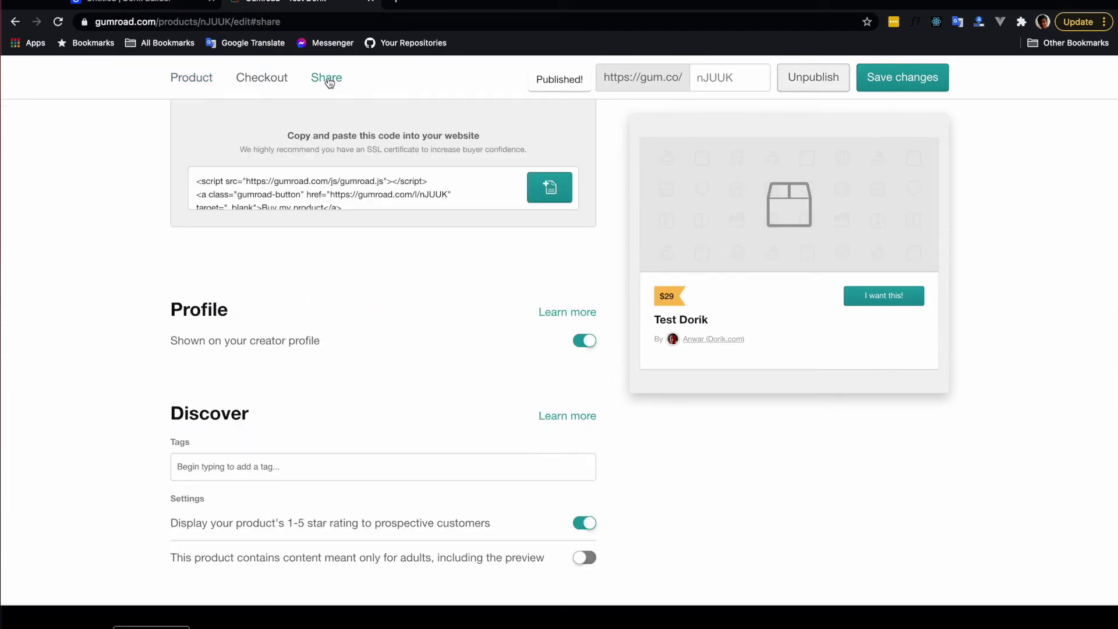
pyautogui.click(412, 252)
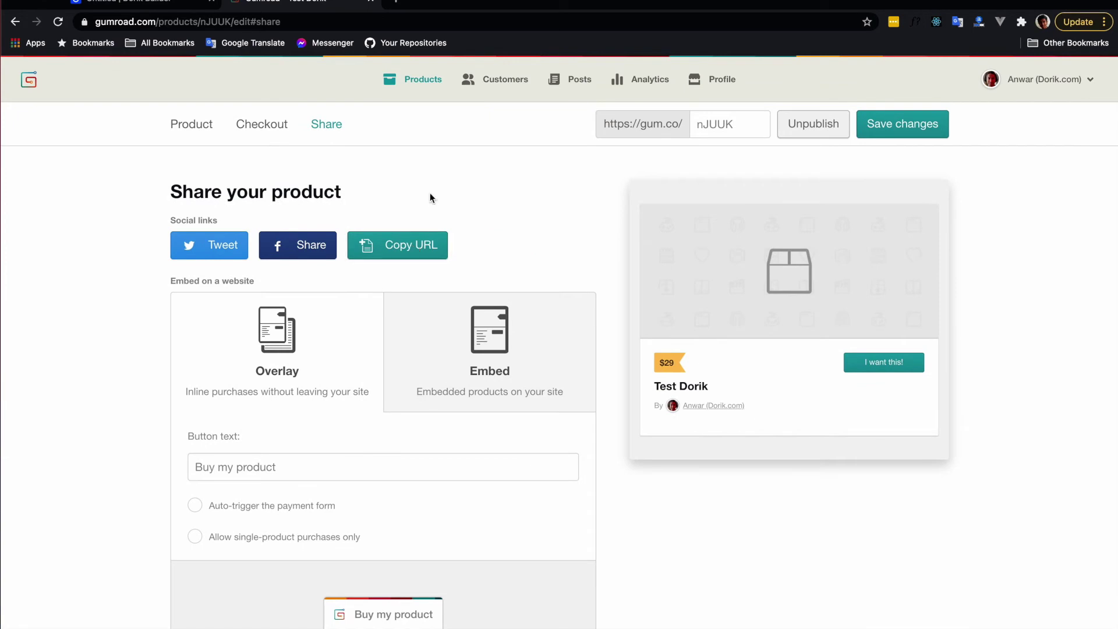
pyautogui.click(140, 3)
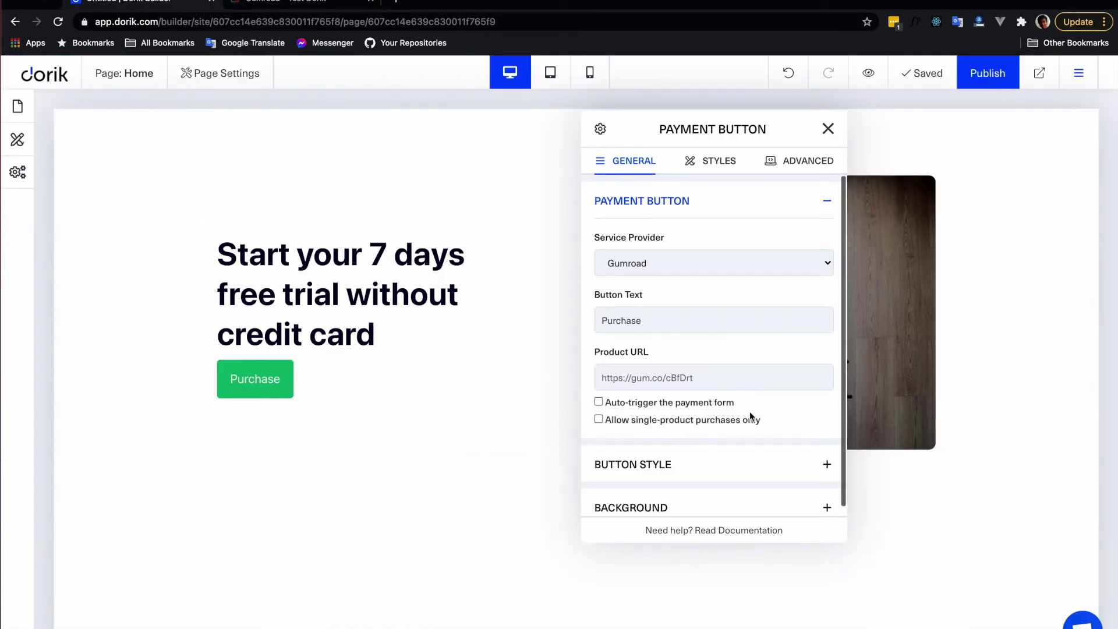
# Step: Paste the new Gumroad product URL into the button, leaving auto-open and single-product options off
pyautogui.click(701, 378)
pyautogui.hotkey('ctrl', 'a')
pyautogui.write('https://gum.co/nJUUK')
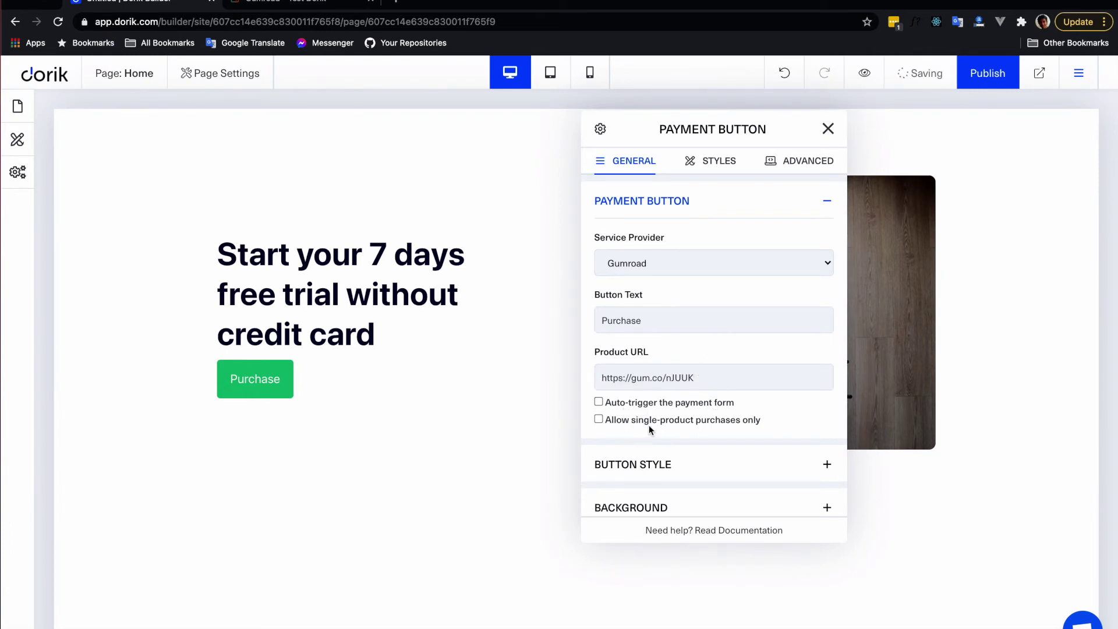
pyautogui.click(627, 404)
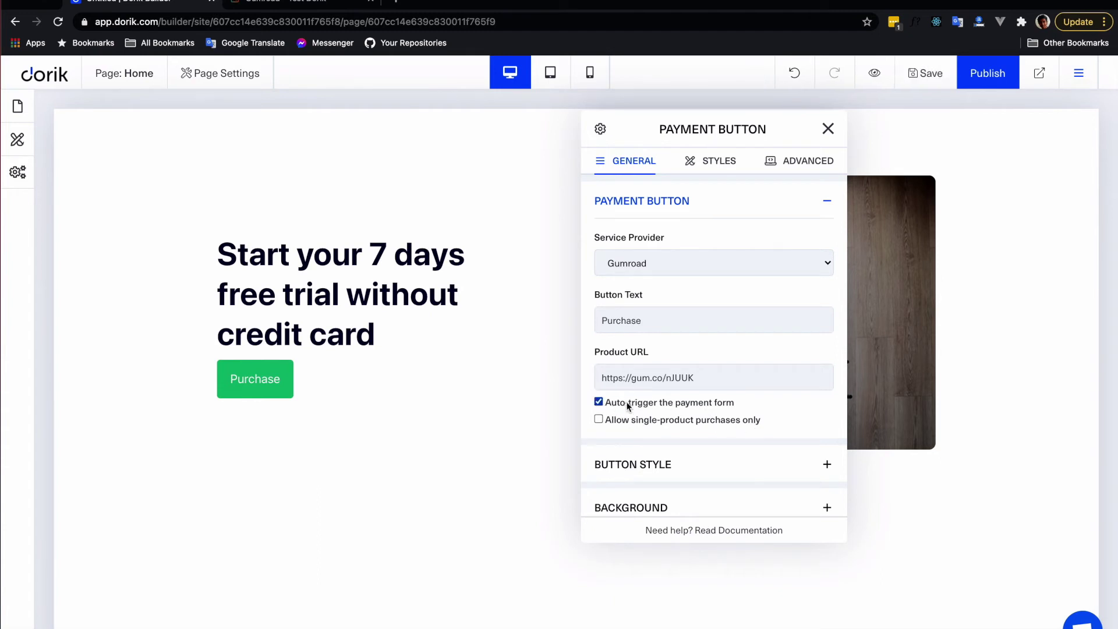
pyautogui.click(630, 422)
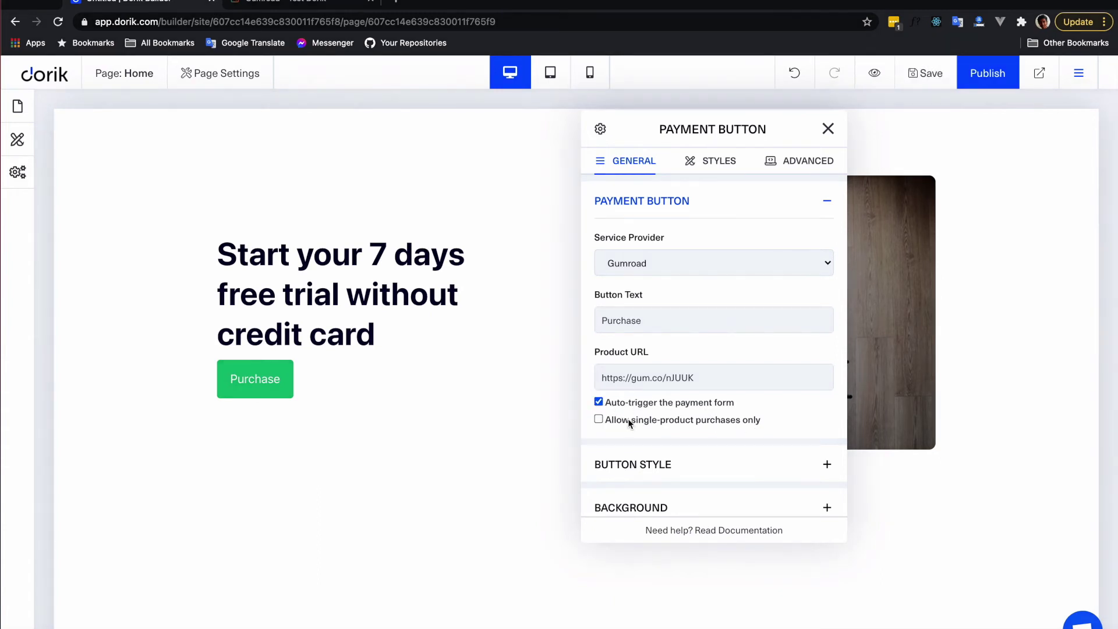
pyautogui.click(645, 401)
pyautogui.scroll(-1, 748, 407)
# Step: In Button Style keep Full Width off and set Alignment to Center
pyautogui.click(739, 455)
pyautogui.scroll(-2, 739, 453)
pyautogui.scroll(-2, 739, 453)
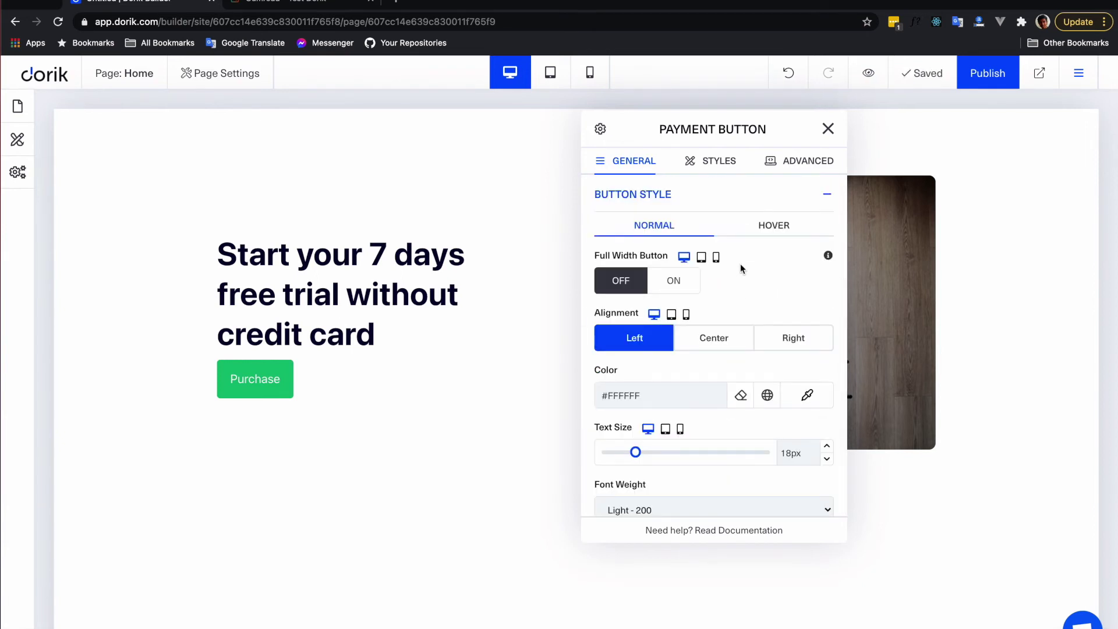
pyautogui.click(682, 280)
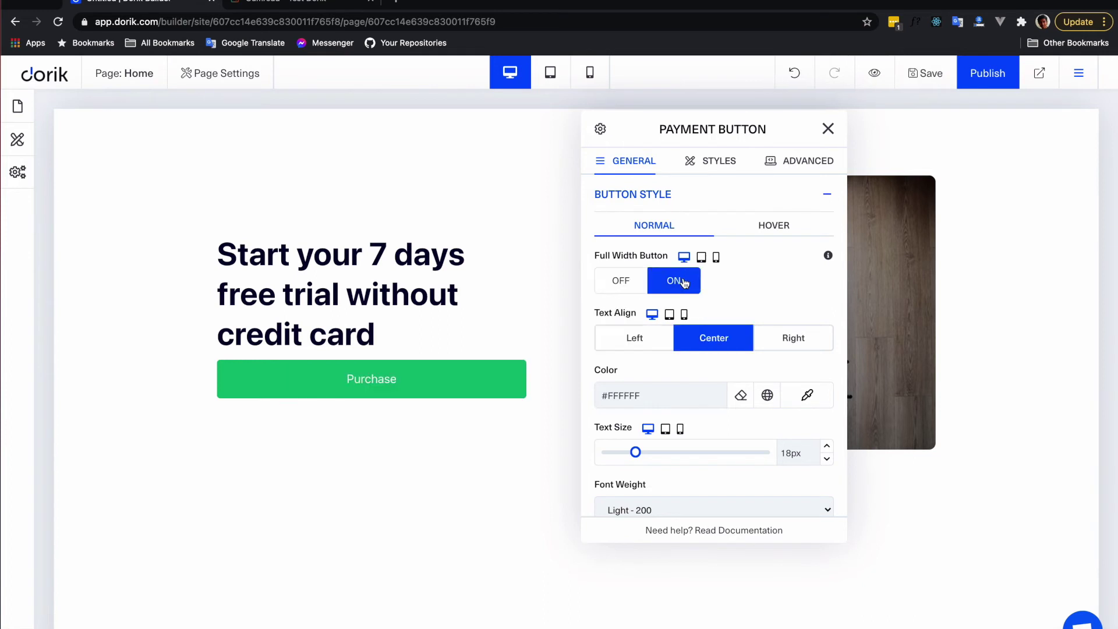
pyautogui.click(633, 284)
pyautogui.click(700, 336)
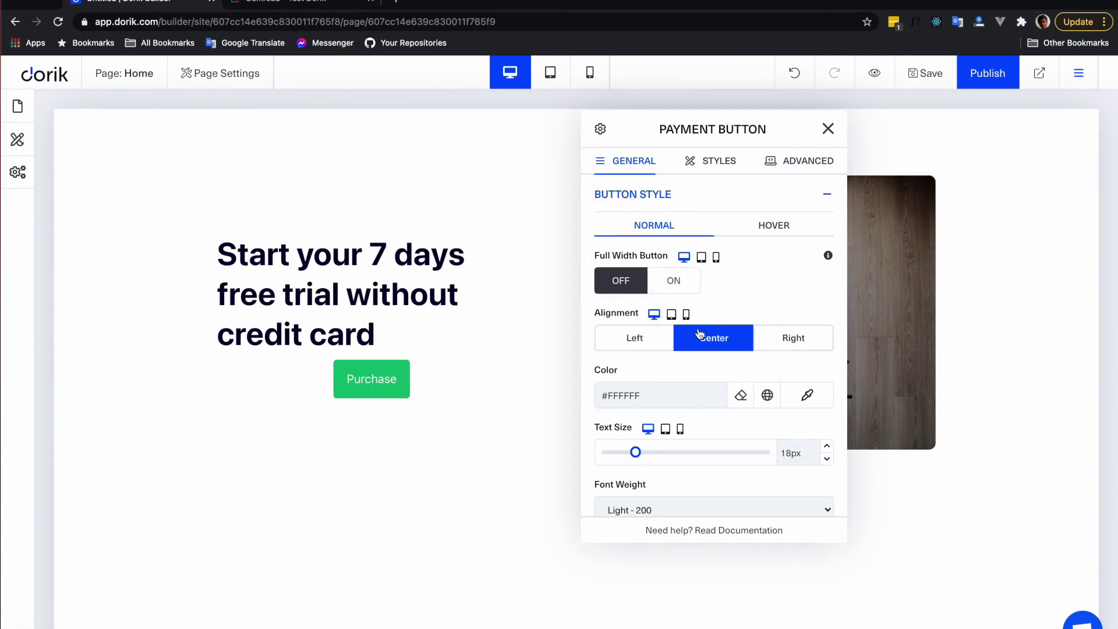
pyautogui.scroll(-1, 695, 380)
pyautogui.scroll(-3, 694, 381)
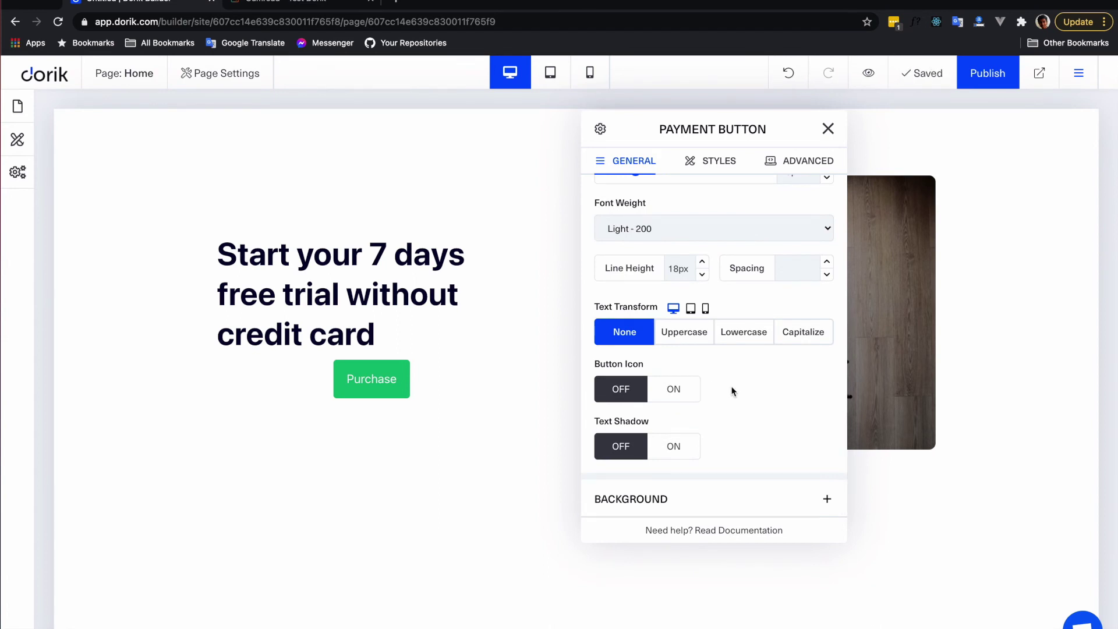
# Step: Publish the site and hit Purchase on the live page to open the Gumroad overlay
pyautogui.click(828, 128)
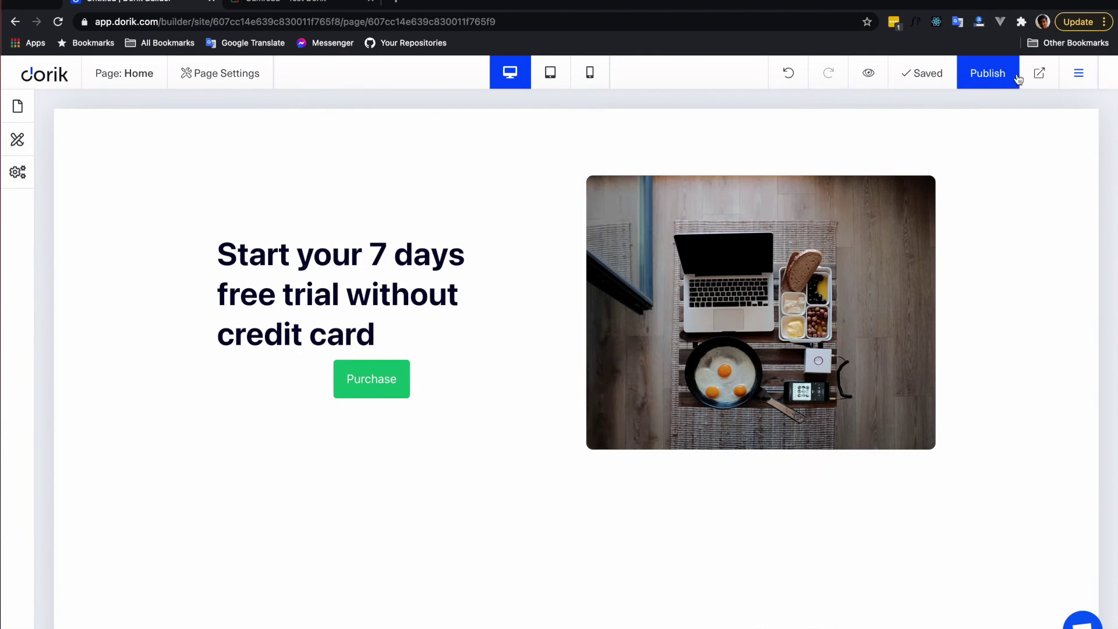
pyautogui.click(1005, 74)
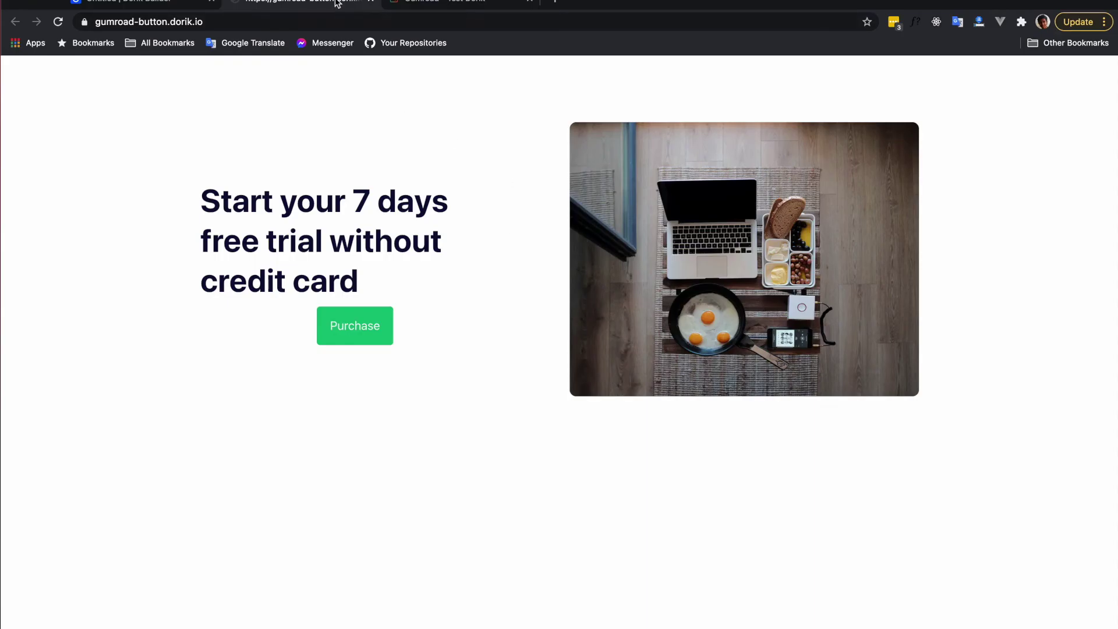
pyautogui.click(368, 338)
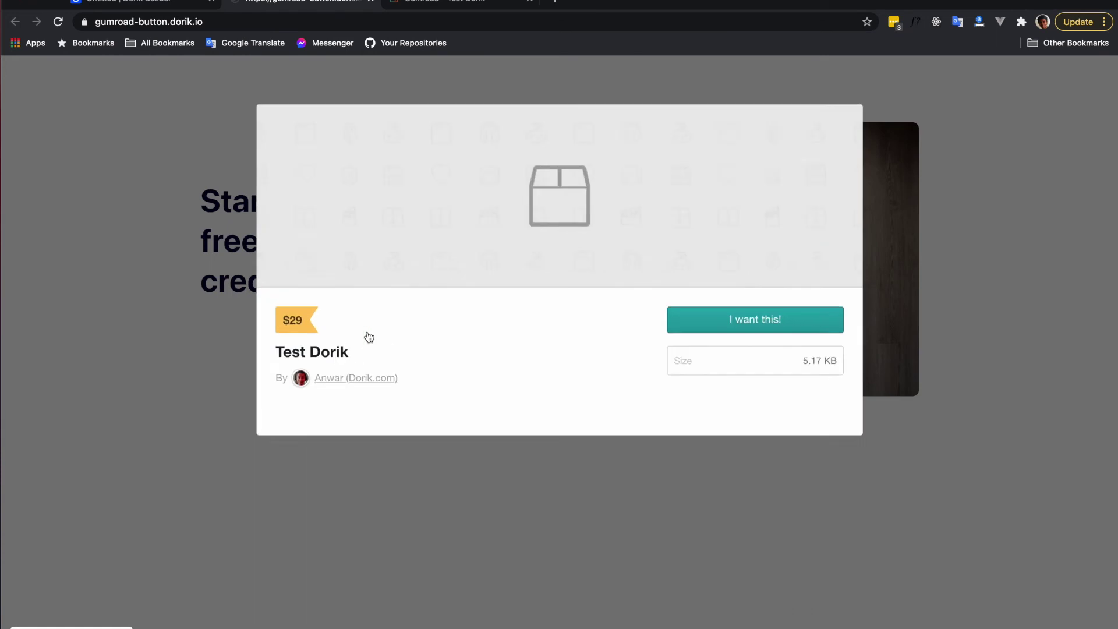
# Step: Choose 'I want this!' for Test Dorik and pay the $29 with the test card
pyautogui.click(783, 325)
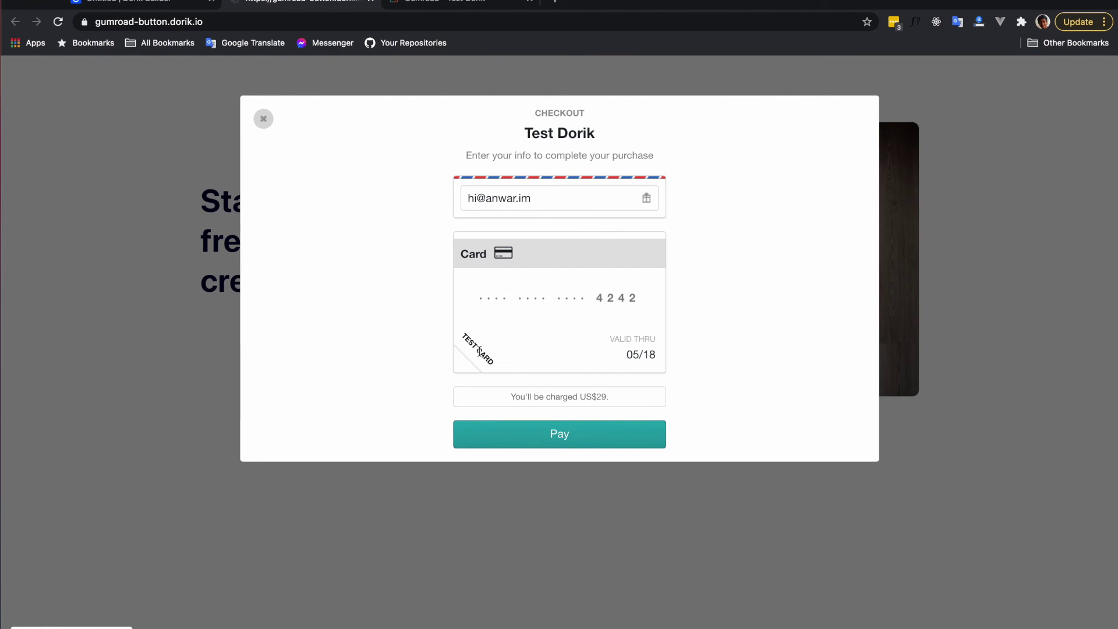
pyautogui.click(577, 440)
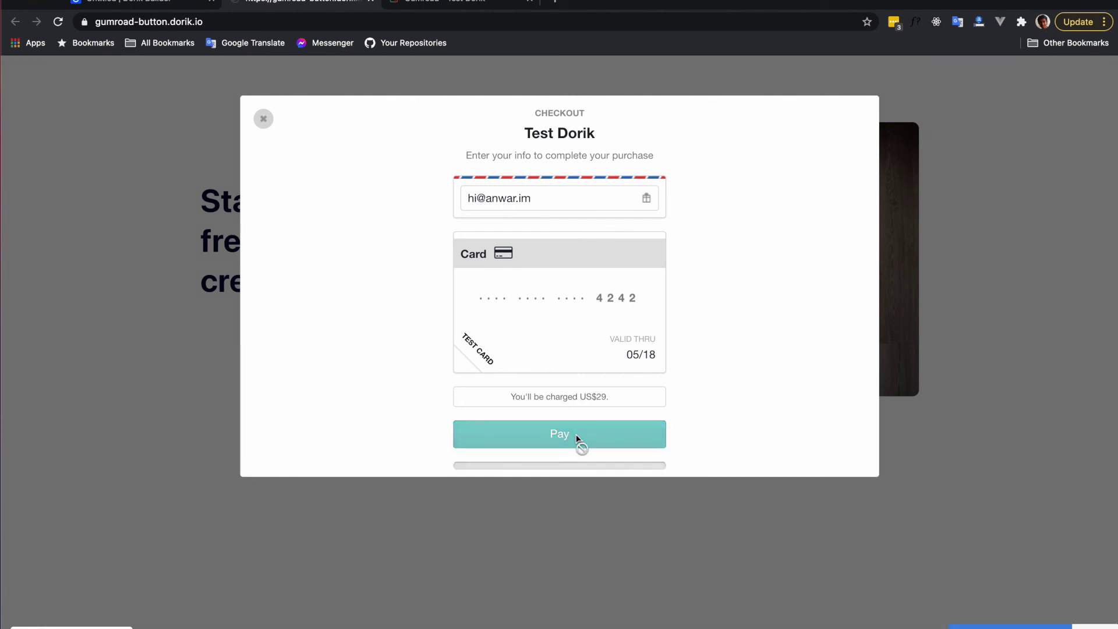